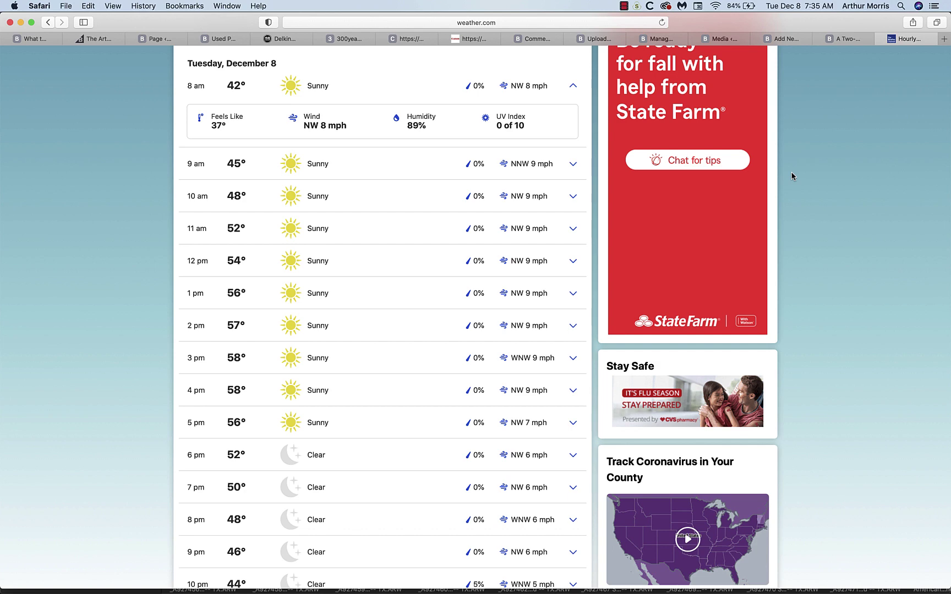
Step: Scroll through Tuesday's hourly forecast on weather.com
scroll(552, 191, up, 1)
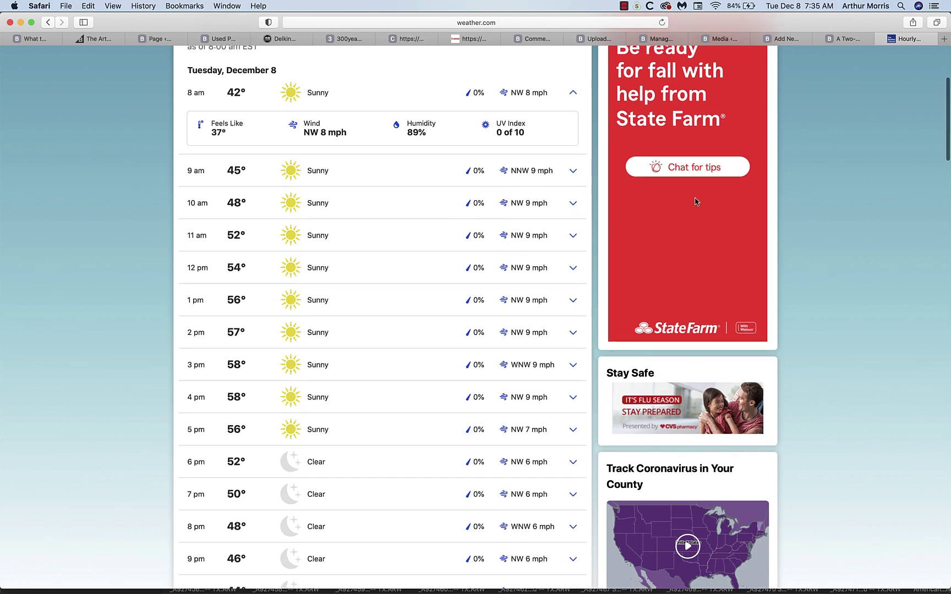
scroll(830, 193, down, 1)
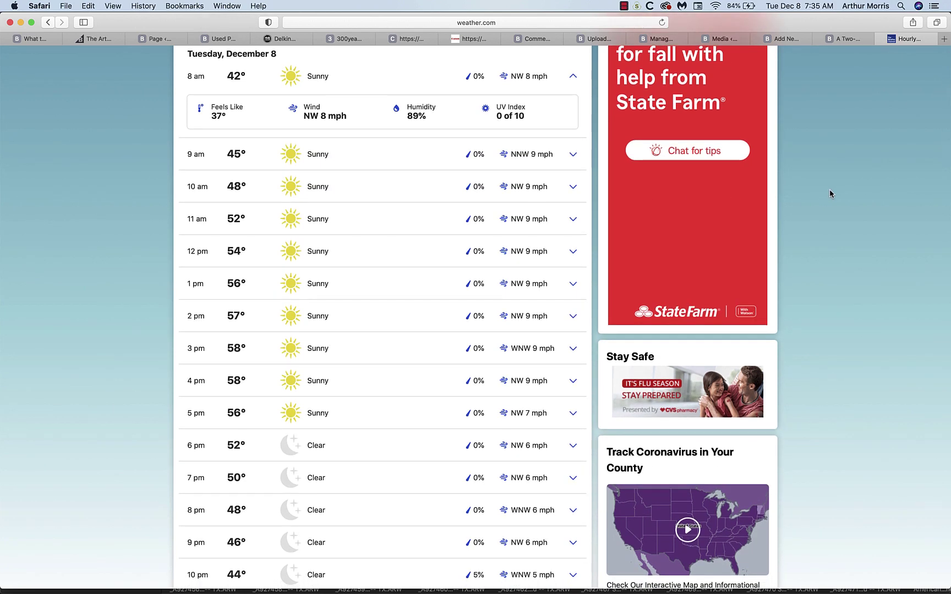
Step: Bring Capture One 20 to the front, showing pelican image _A927456
mouse_move(129, 584)
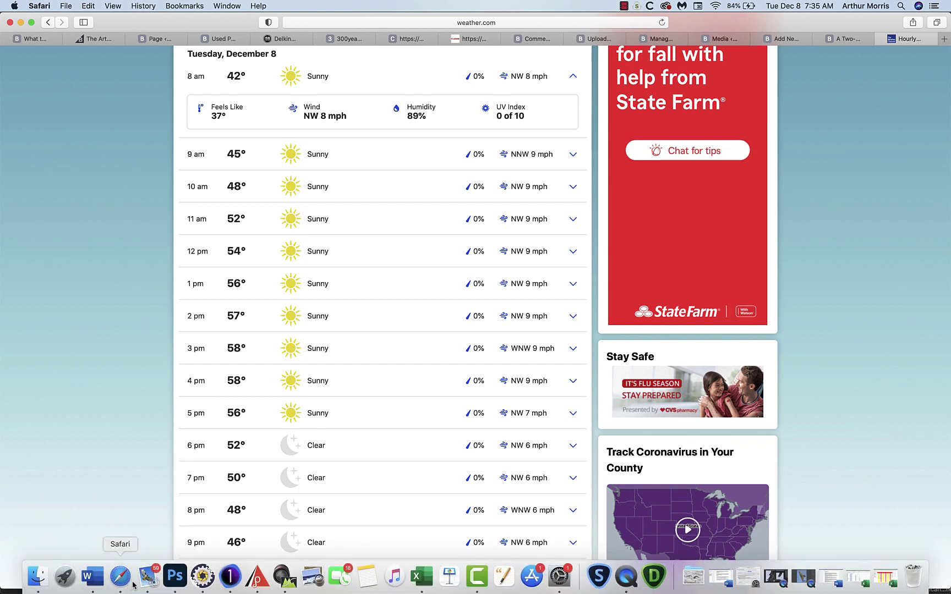
click(230, 576)
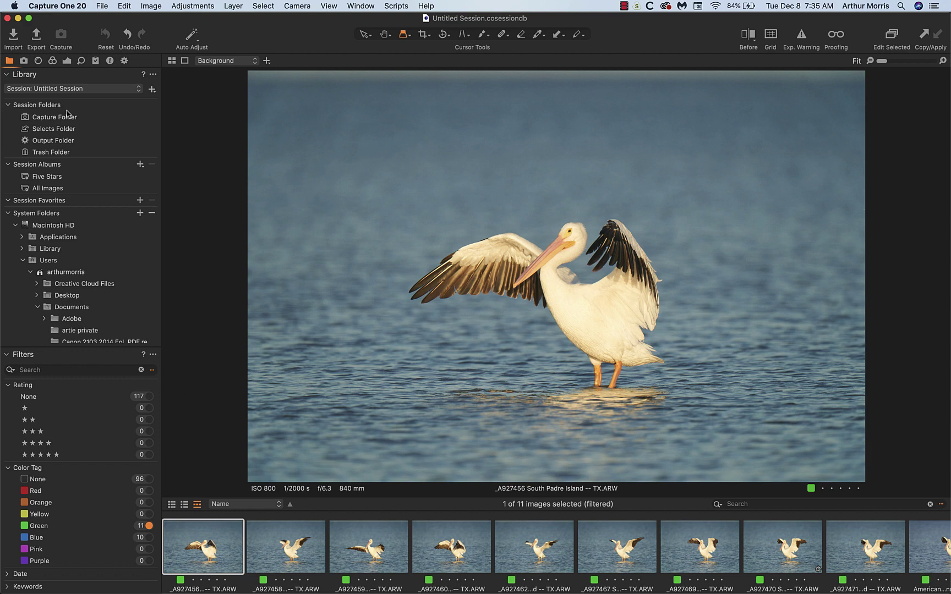
Step: Show the pelican photo full screen and advance to the next shot
click(29, 20)
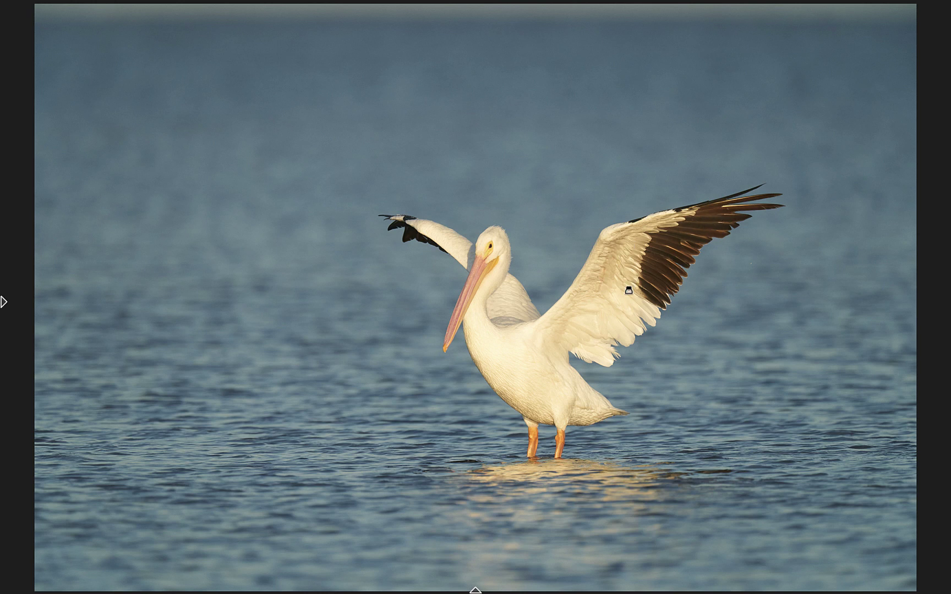
key(Right)
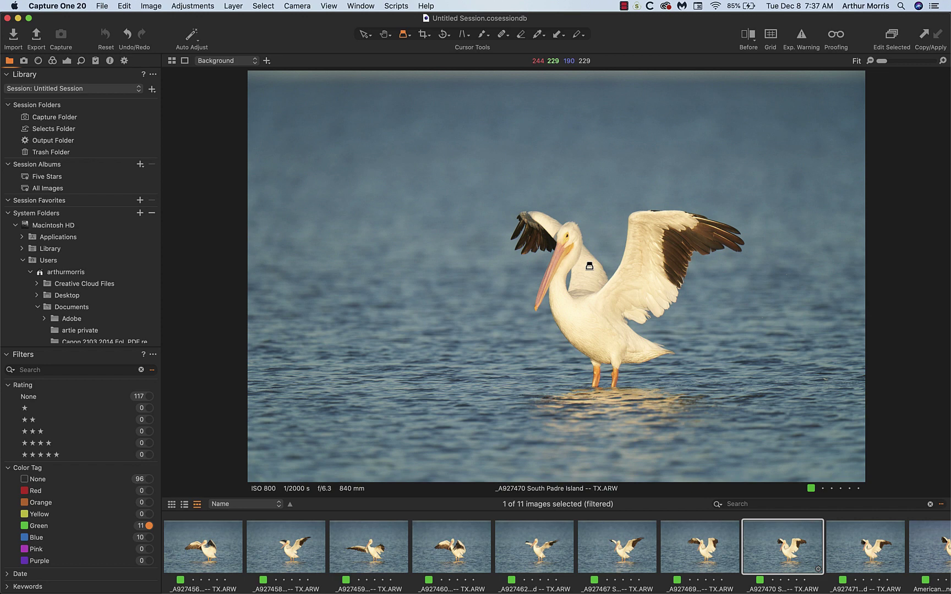
Step: Review each filmstrip frame in turn, from _A927456 through _A927470 to _A927471
key(Right)
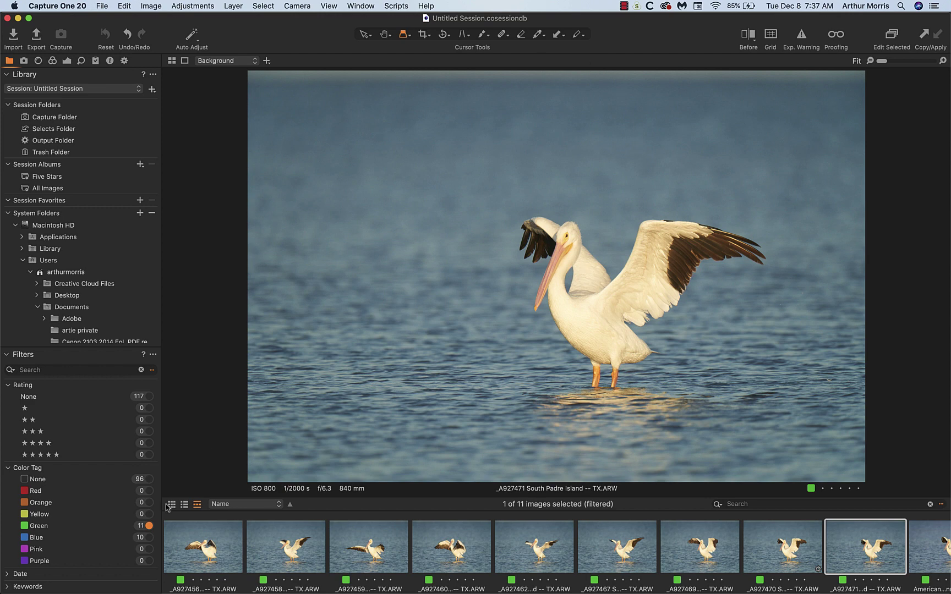
click(218, 550)
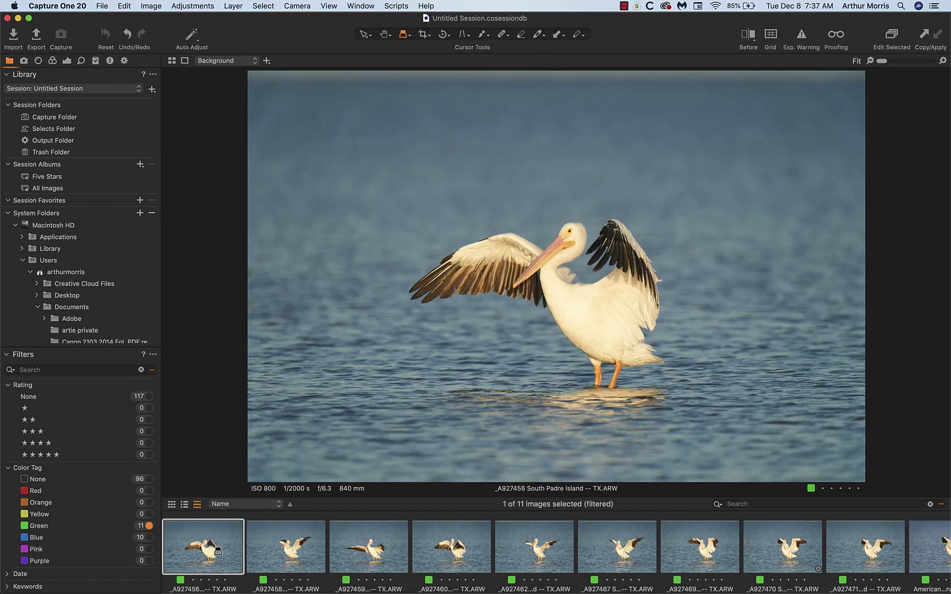
click(284, 550)
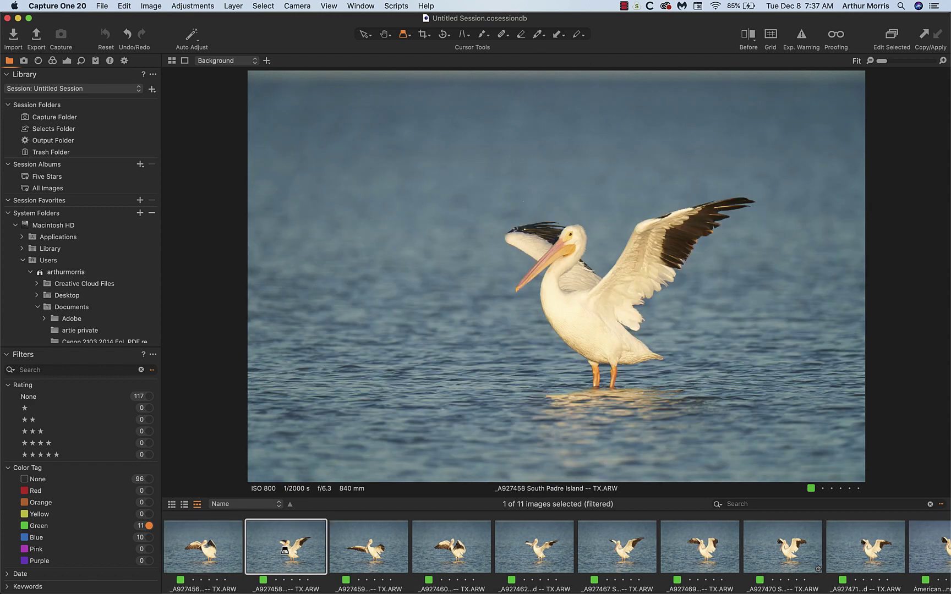
click(364, 554)
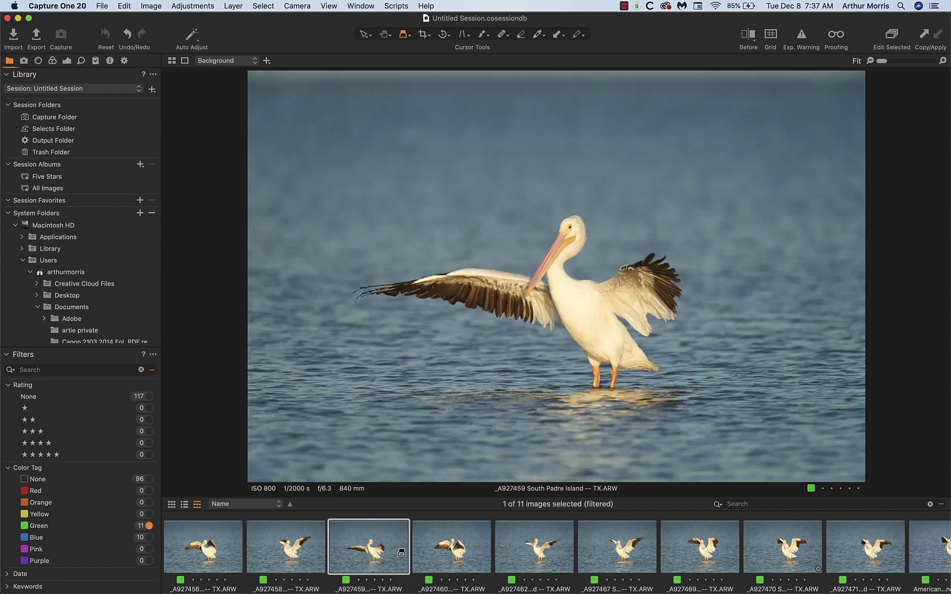
click(444, 553)
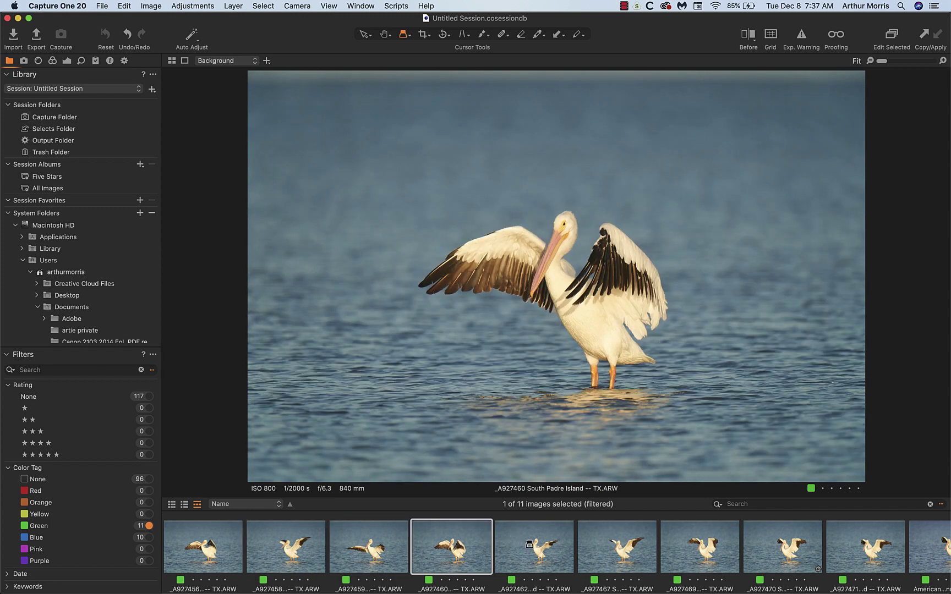
click(529, 546)
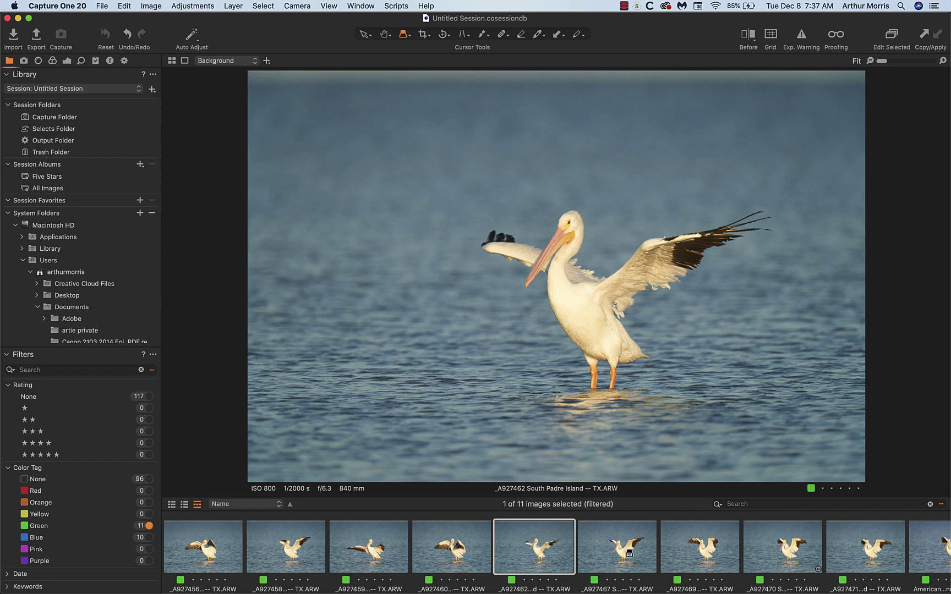
click(629, 553)
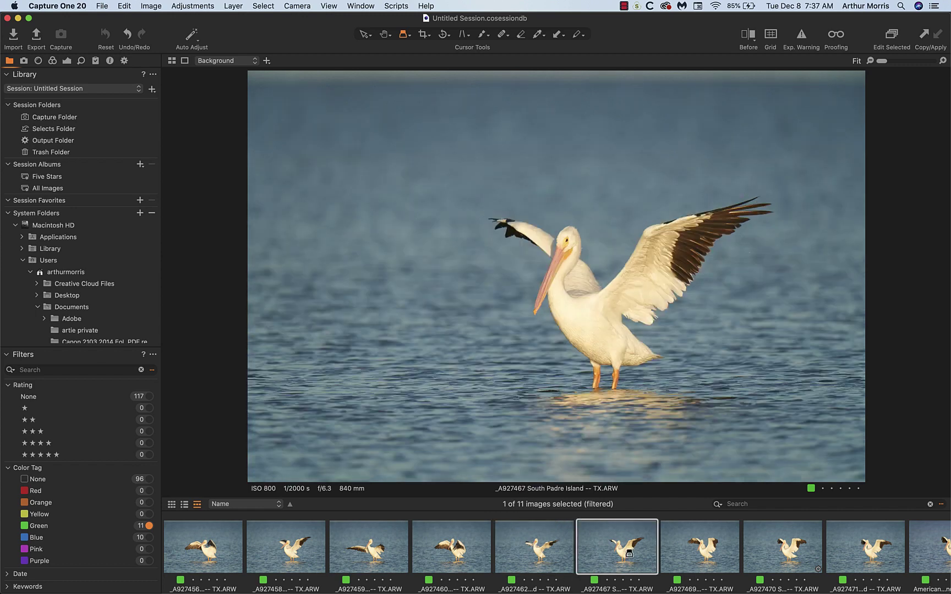
click(699, 548)
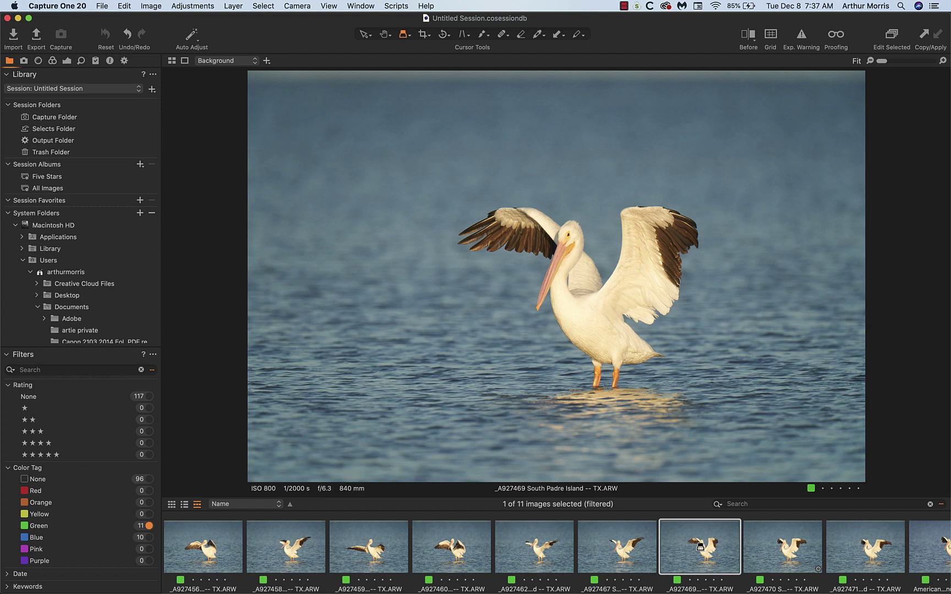
click(785, 548)
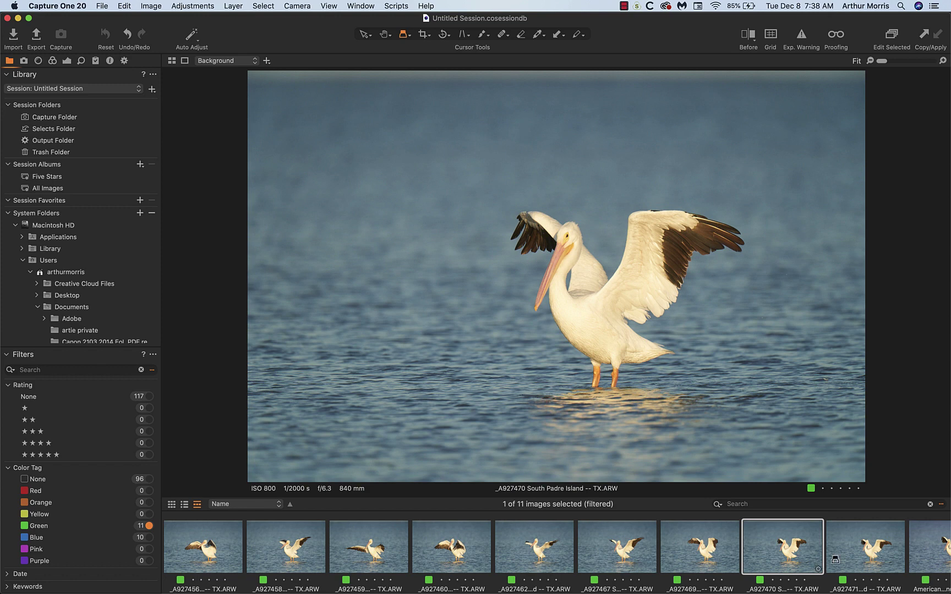
click(867, 547)
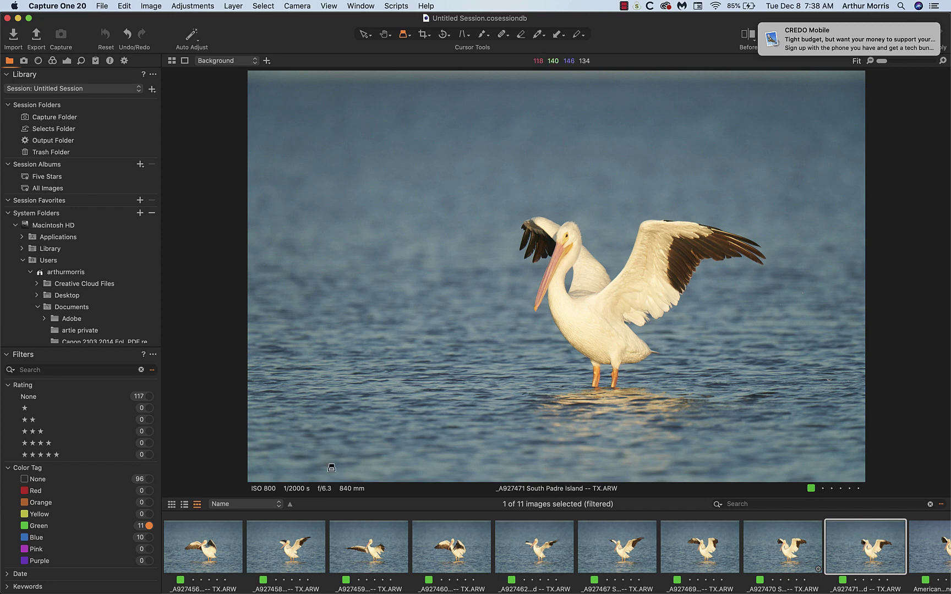
Step: Quit Mail, returning Capture One 20 to the front on frame _A927471
mouse_move(104, 585)
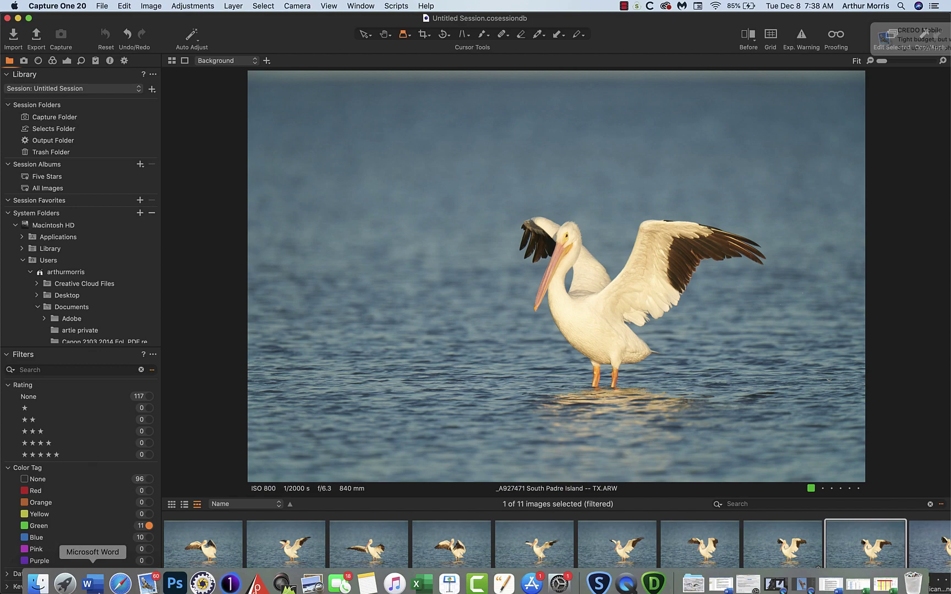
click(147, 575)
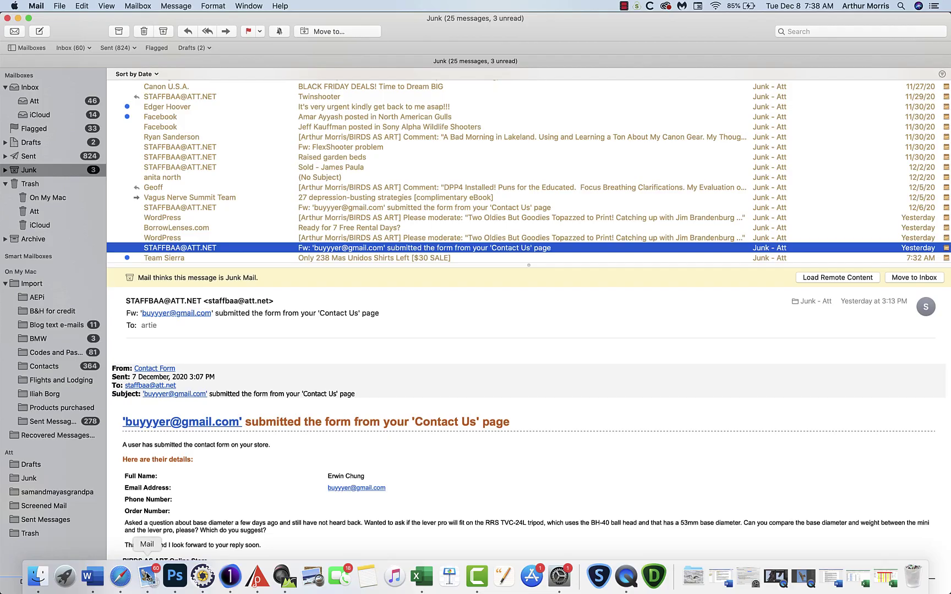
click(36, 6)
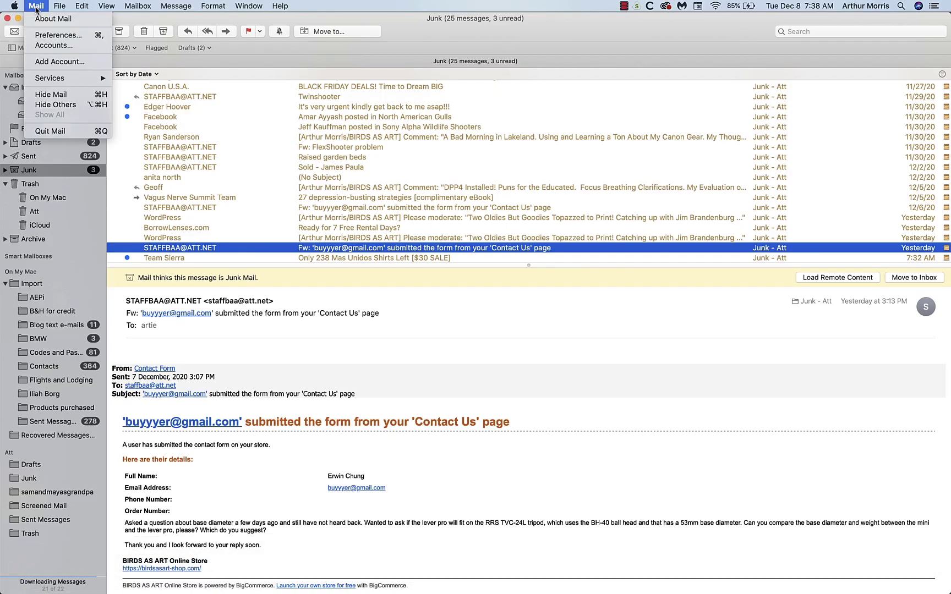
click(55, 131)
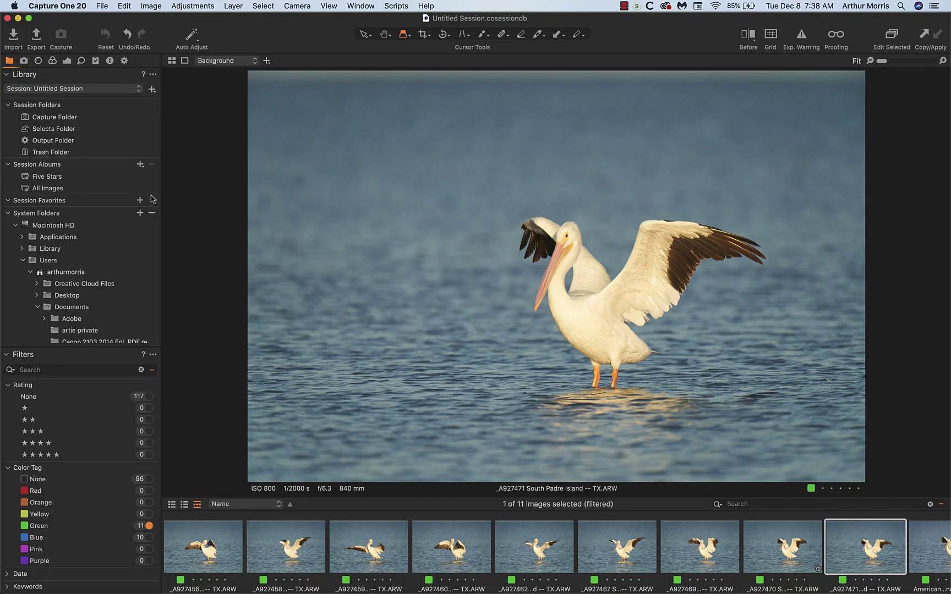
Step: Flip between _A927470, _A927471 and the edited TIFF, settling back on _A927471
key(Left)
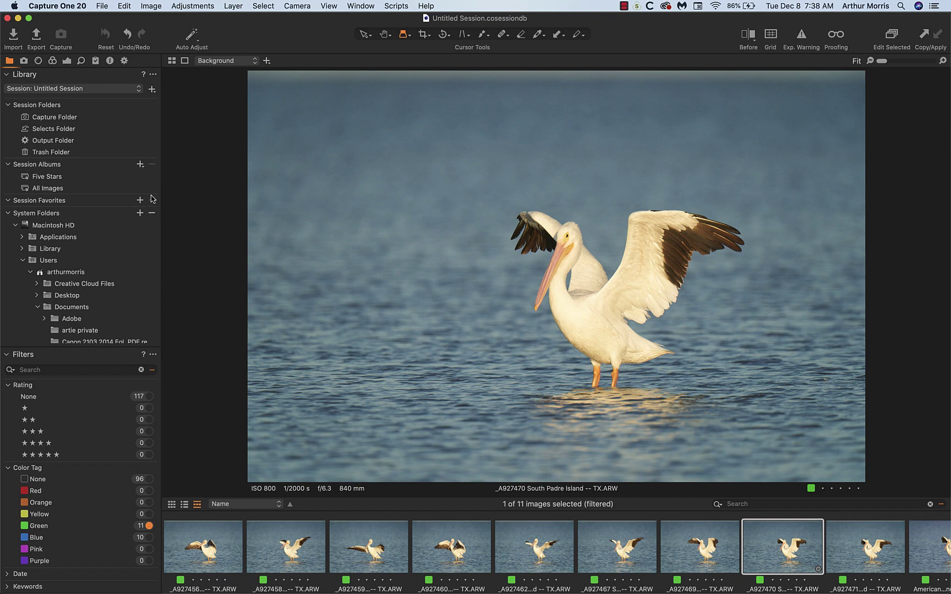
key(Right)
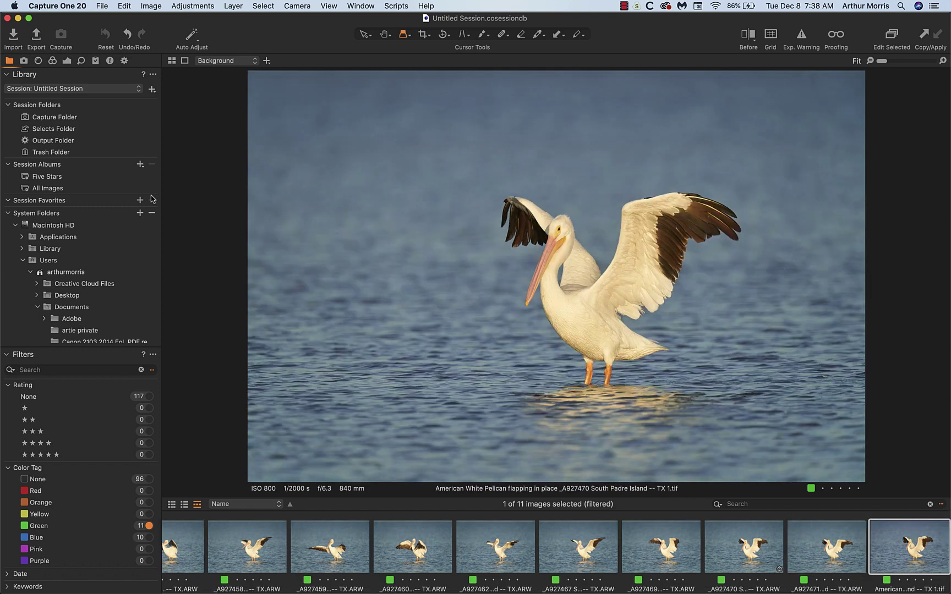
key(Right)
key(Left)
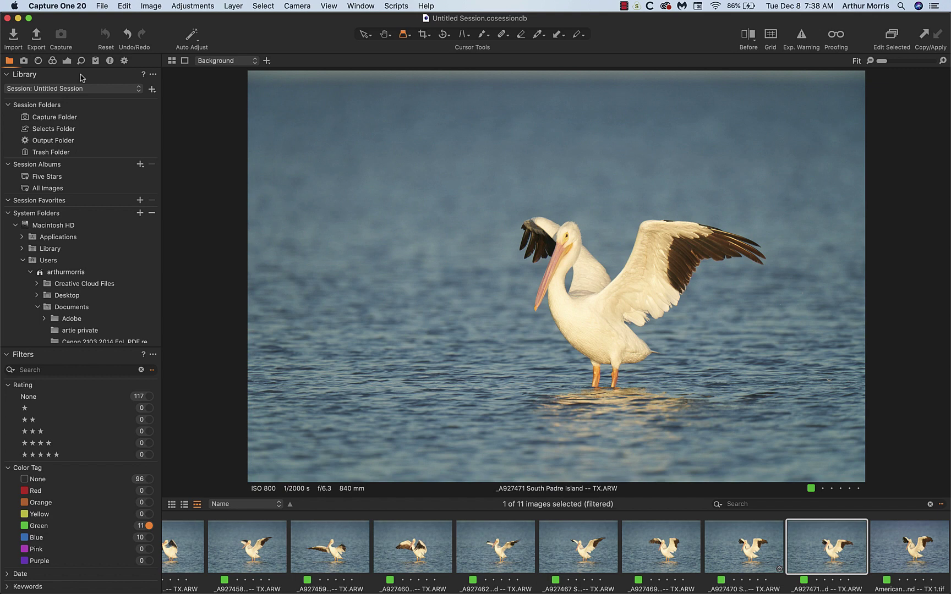
Step: In the Advanced Color Editor, sample the water's blue on photo _A927470
click(53, 61)
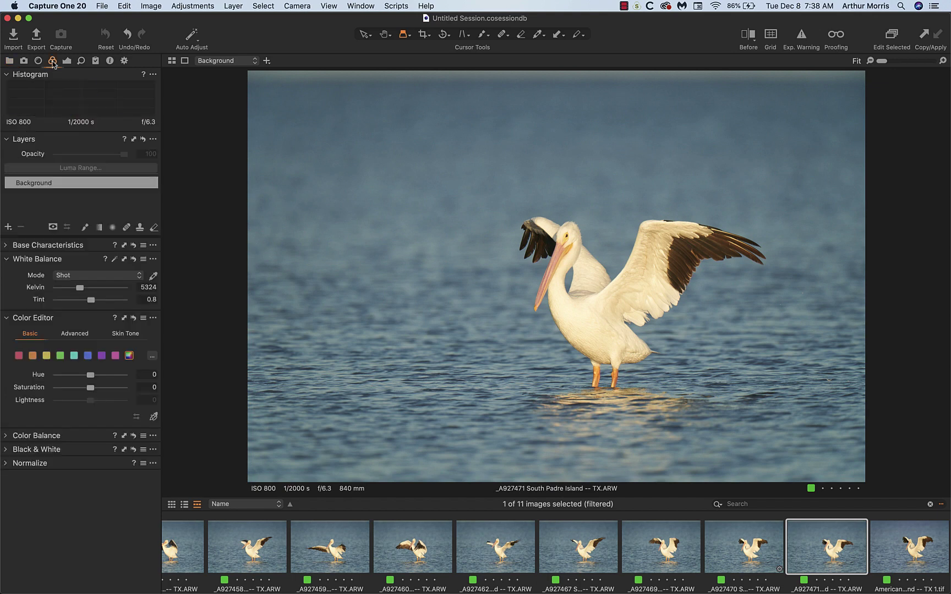
click(73, 335)
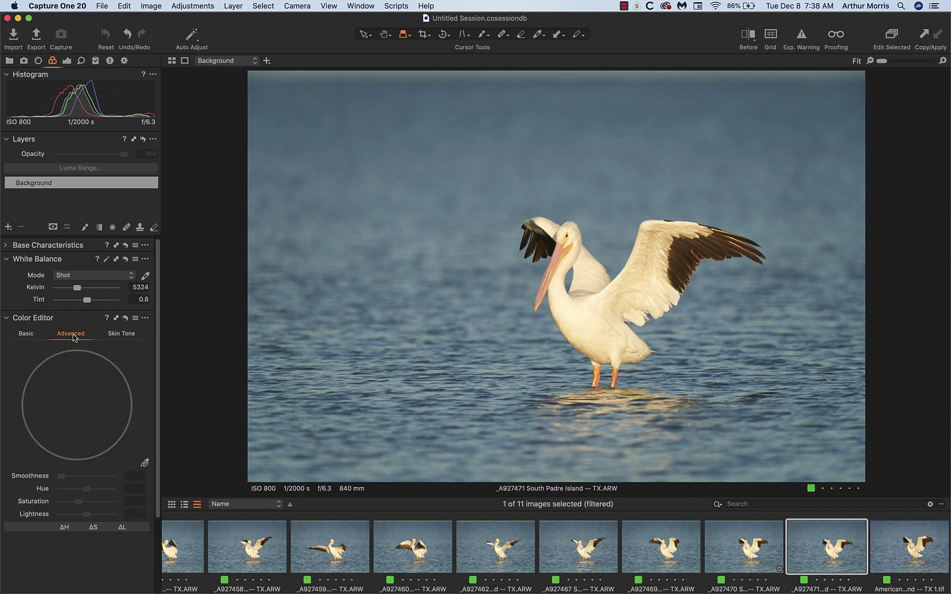
click(145, 463)
click(729, 551)
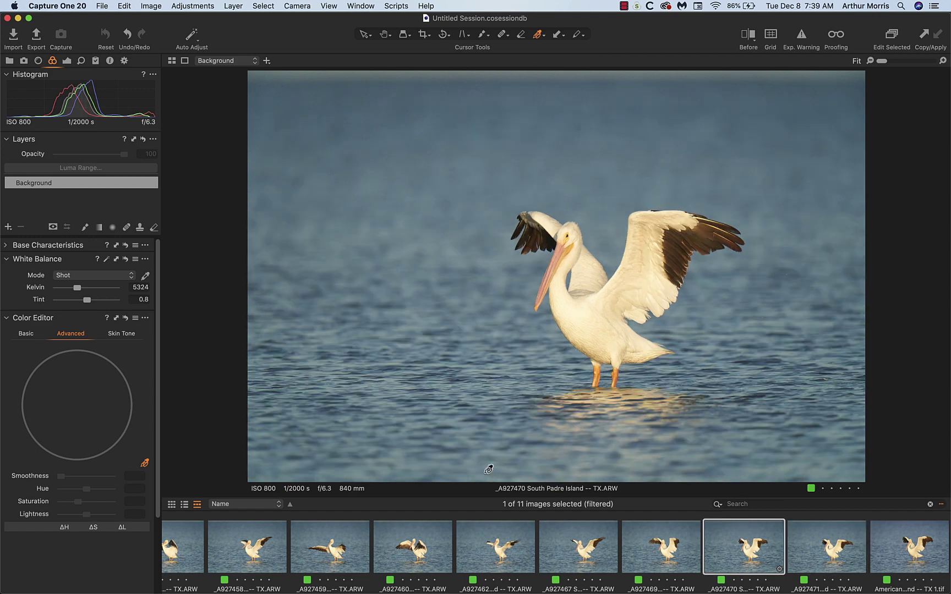
click(356, 265)
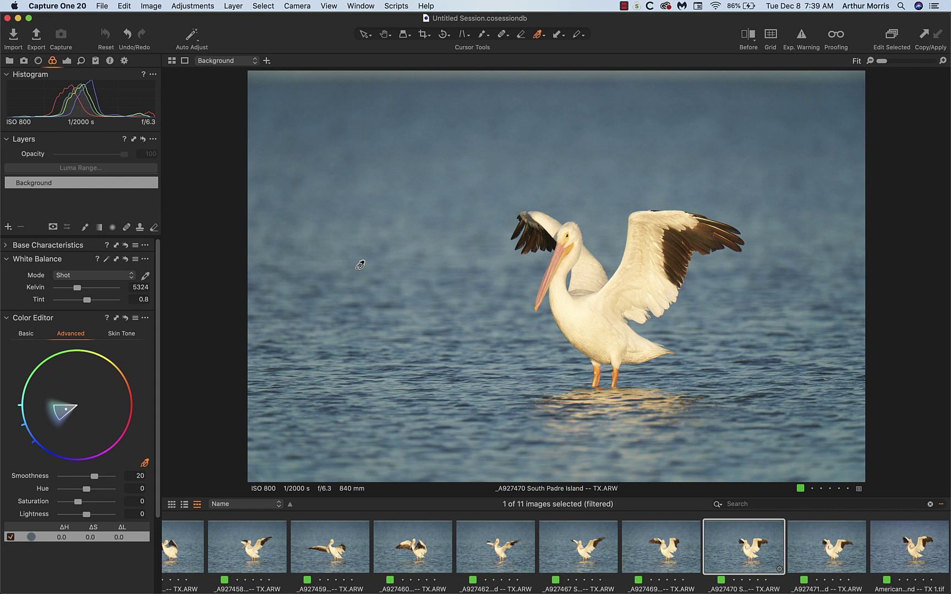
Step: Widen the blue range and set saturation 2.3, lightness -11.2, hue 5.2
mouse_move(56, 410)
mouse_down()
mouse_move(46, 418)
mouse_move(55, 408)
mouse_up()
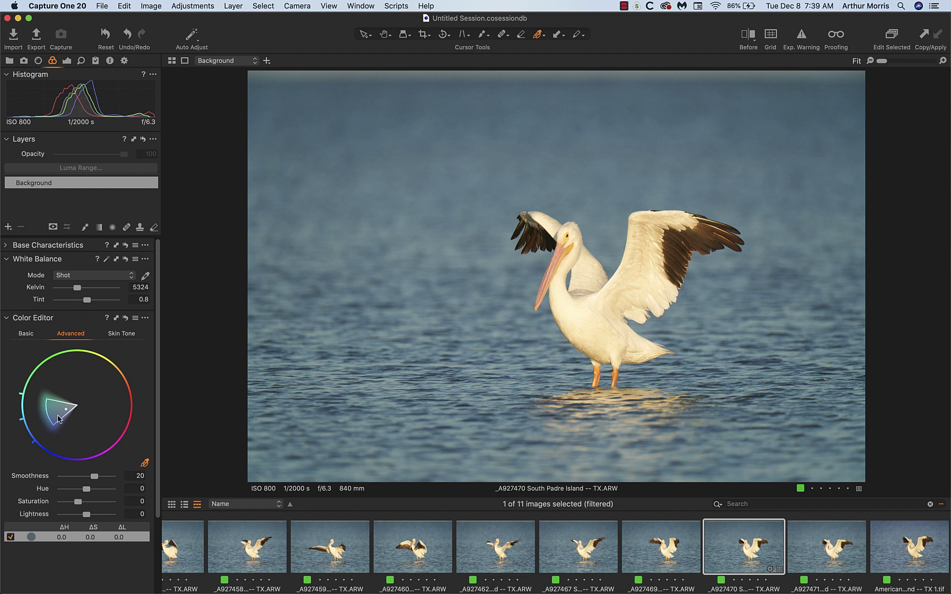
drag(59, 421, 61, 425)
drag(78, 503, 79, 502)
drag(88, 517, 86, 517)
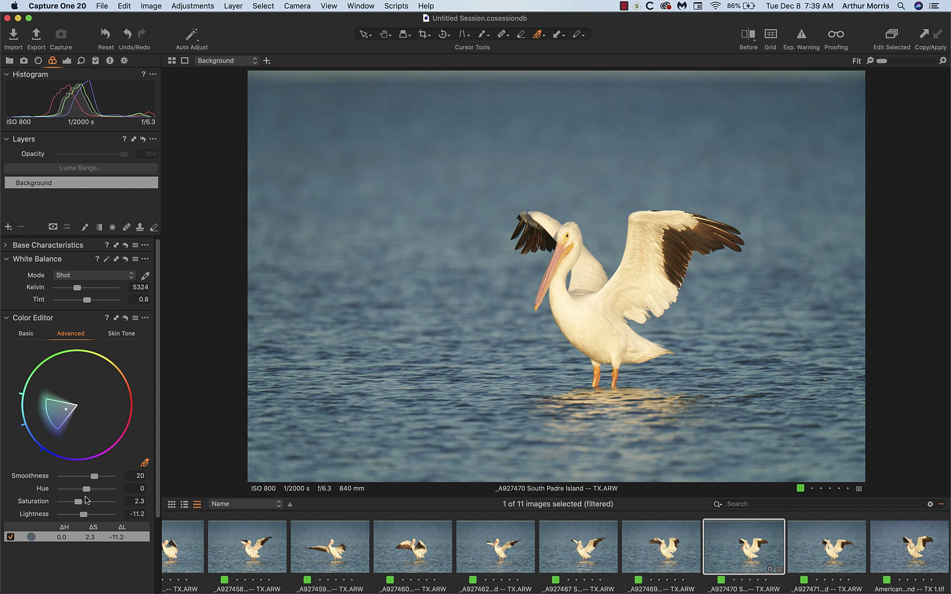
click(87, 489)
drag(85, 492, 89, 492)
Step: Compare _A927470 with _A927471 and the processed TIFF, ending on the TIFF's Exposure tools
key(Right)
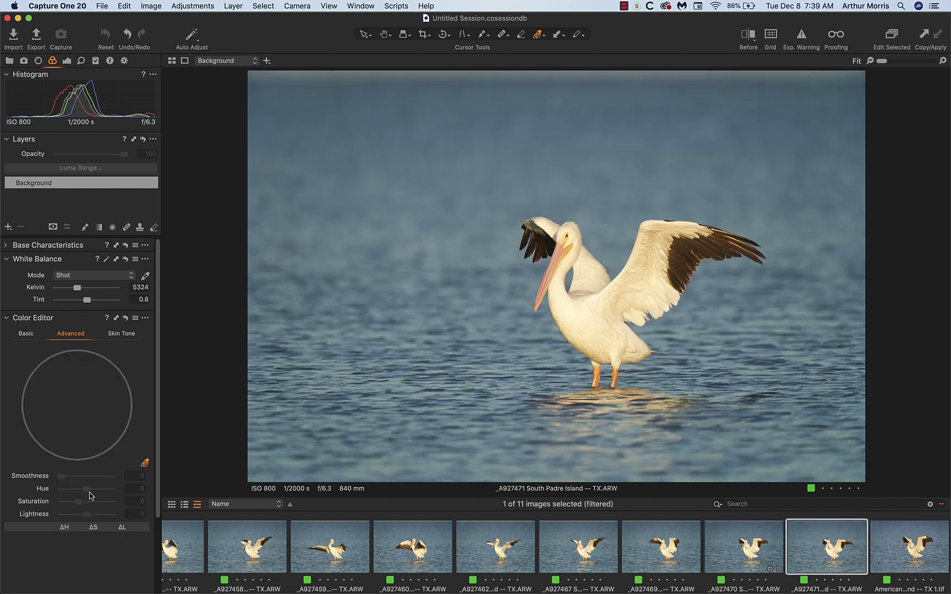
key(Left)
key(Right)
key(Right)
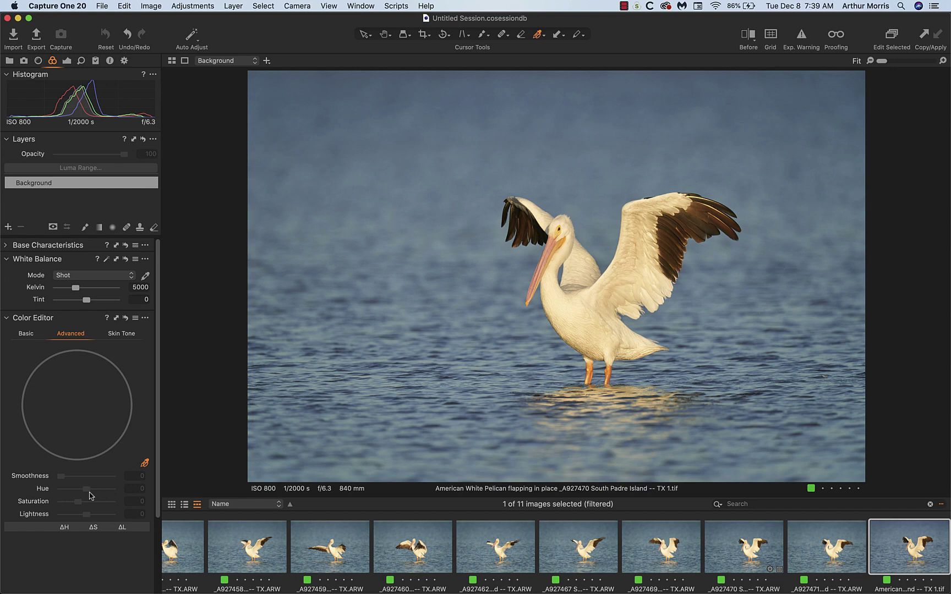
key(Left)
key(Left)
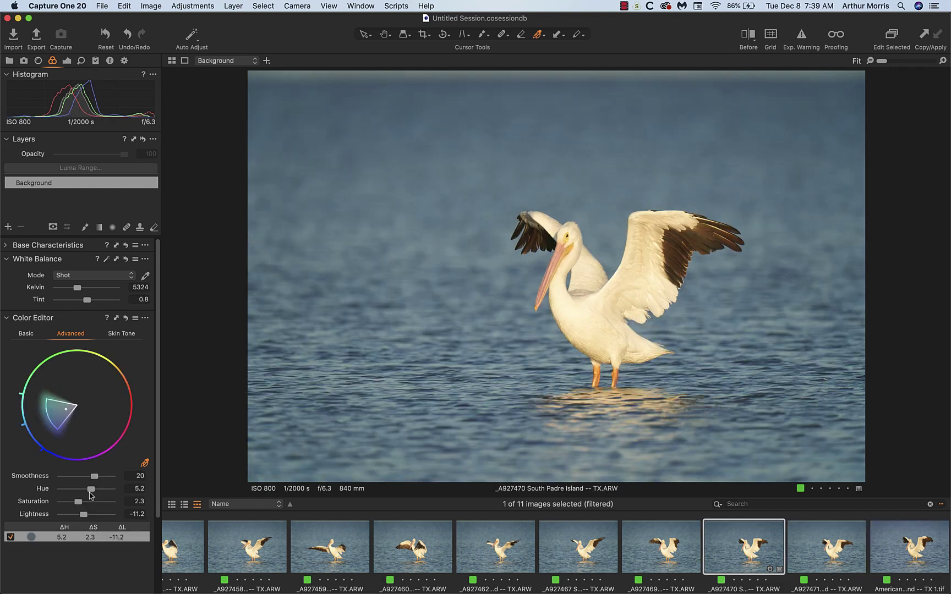
key(Right)
key(Right)
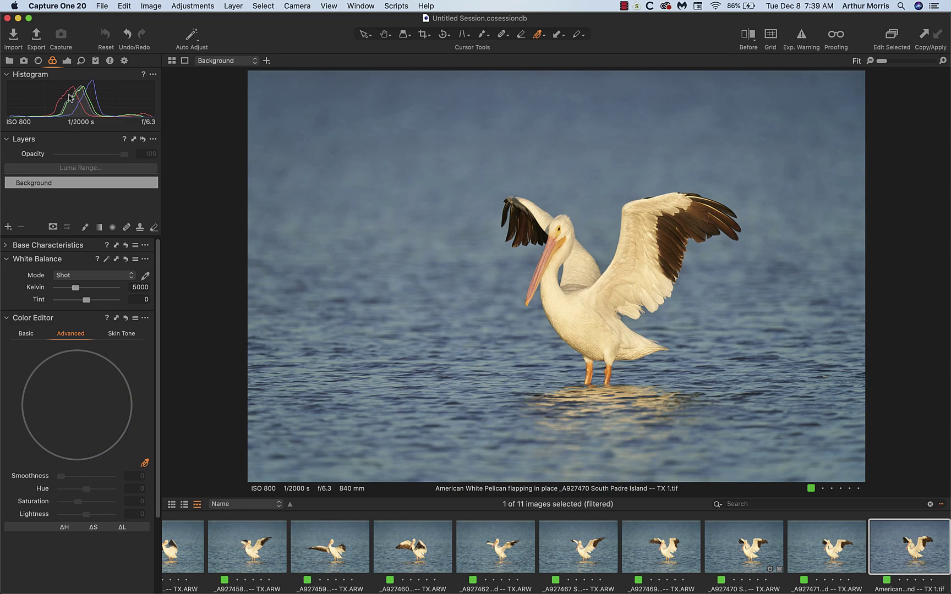
click(68, 61)
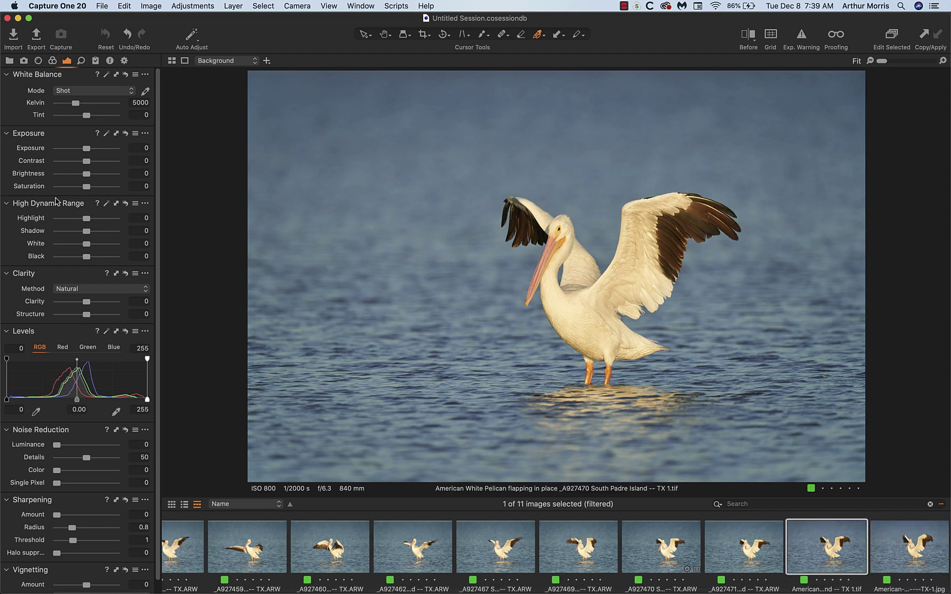
Step: Compare the final JPEG with the TIFF, ending on the JPEG with the Library shown
key(Right)
key(Left)
key(Right)
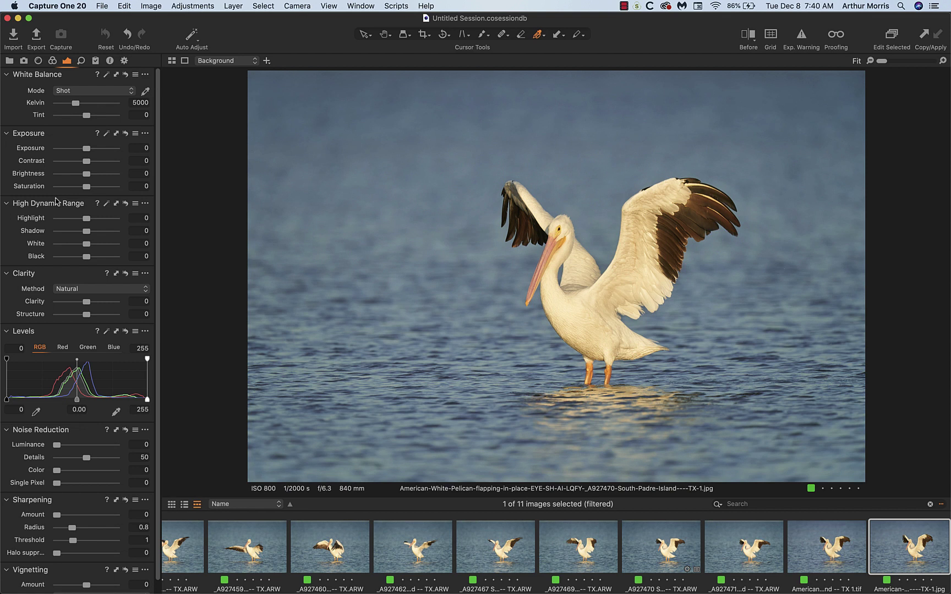
click(10, 60)
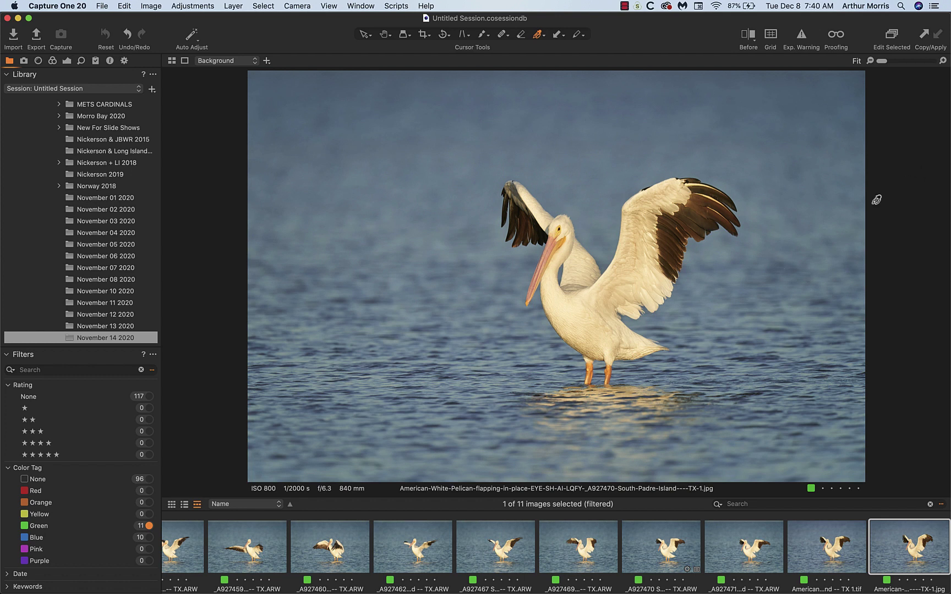
click(572, 330)
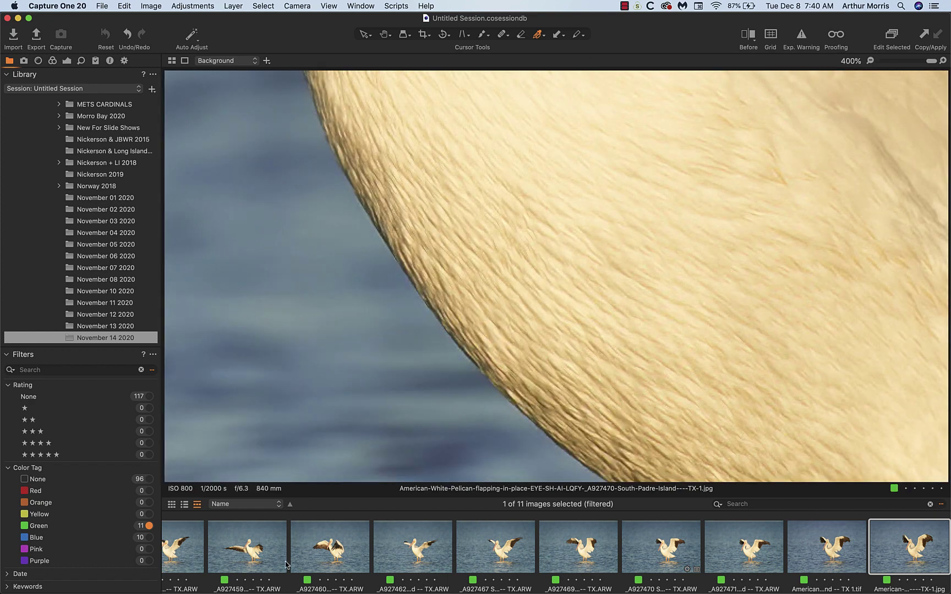
key(super+minus)
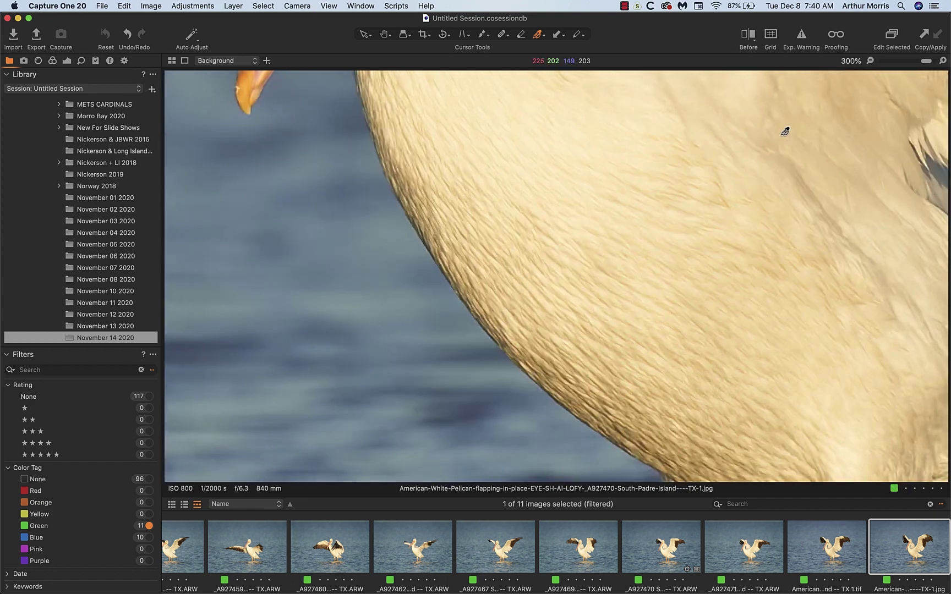
drag(926, 60, 880, 61)
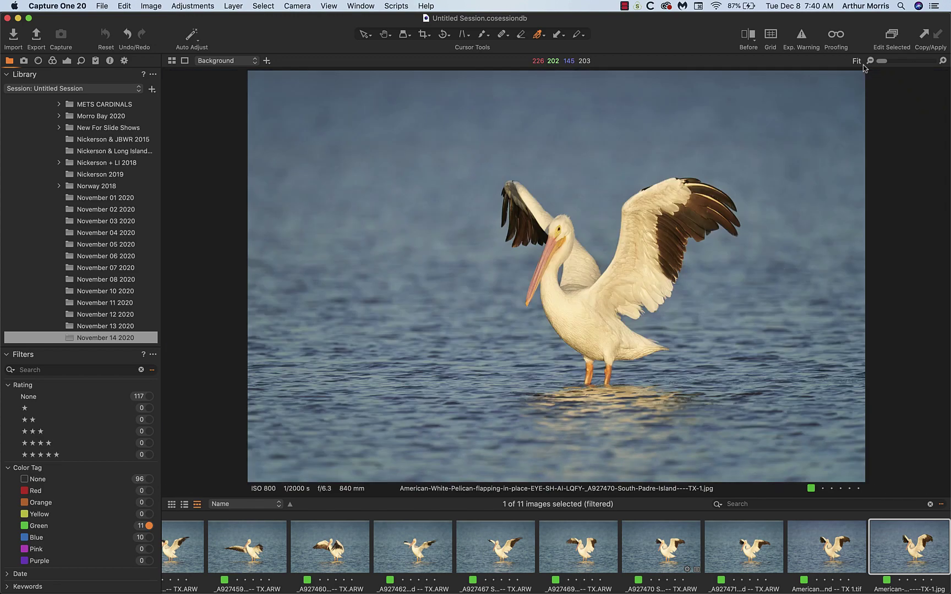
mouse_move(360, 592)
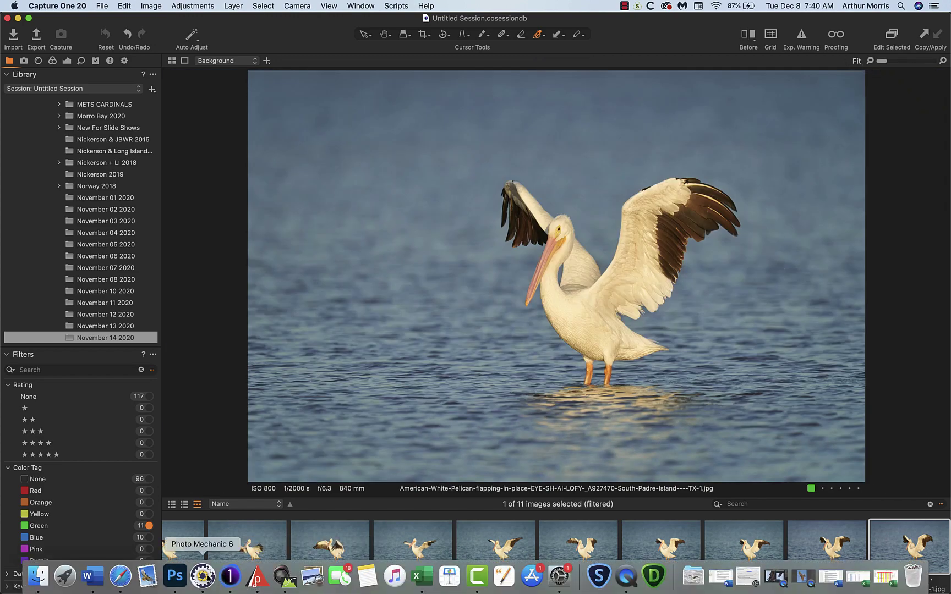
Step: Show the R, G, B, G2 raw histogram of _A927458 in RawDigger and position its window
click(257, 577)
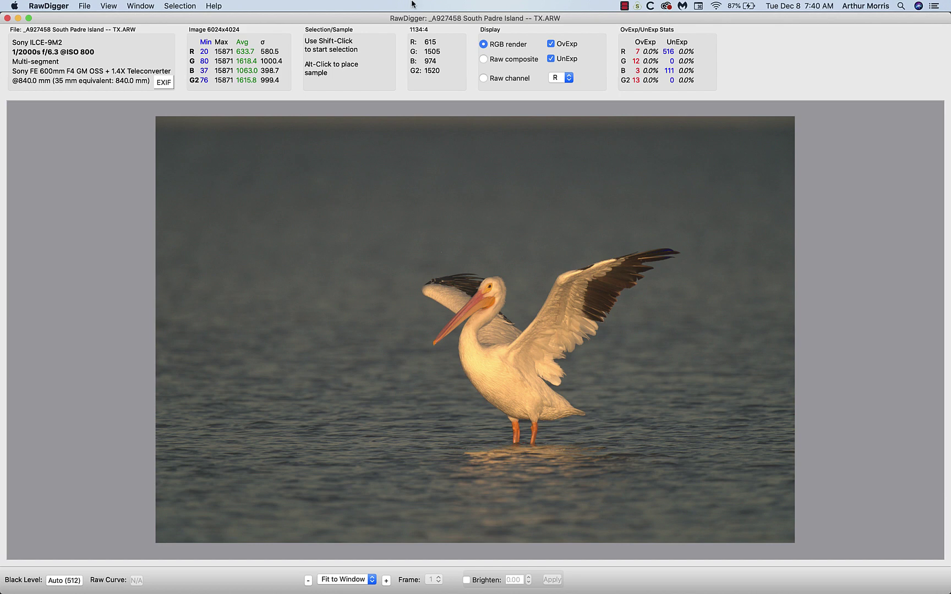
key(super+h)
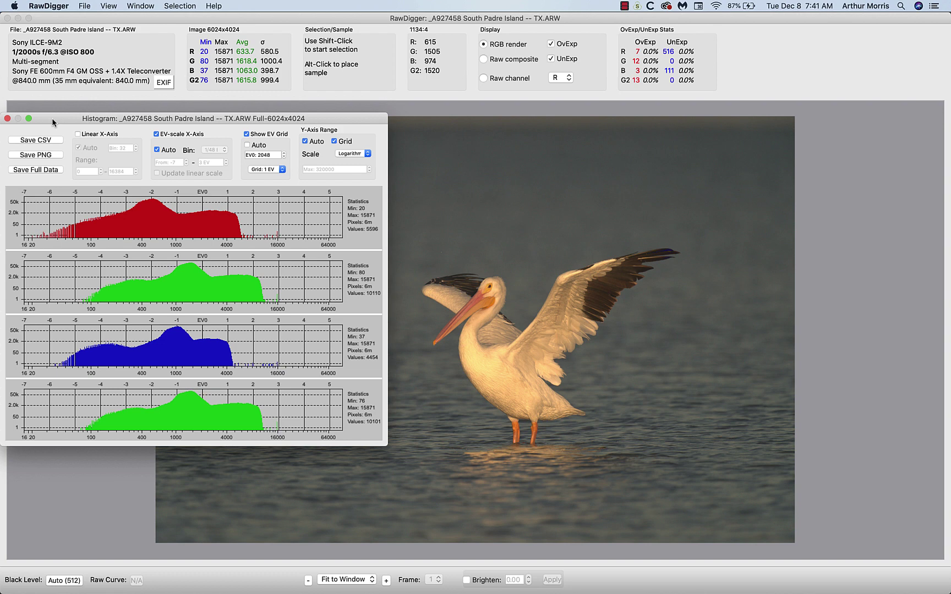
drag(52, 118, 80, 101)
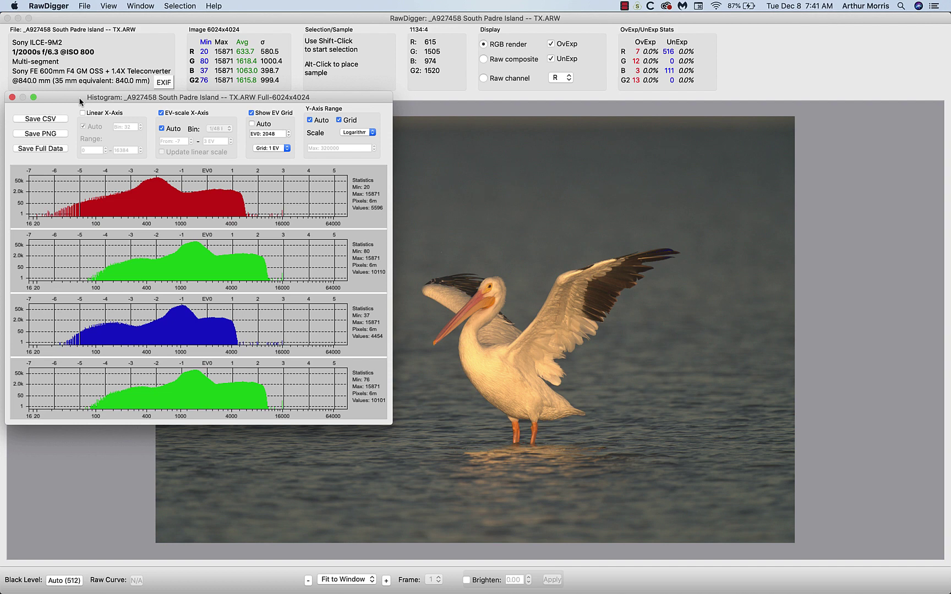
mouse_move(79, 101)
mouse_down()
mouse_move(78, 92)
mouse_move(77, 103)
mouse_up()
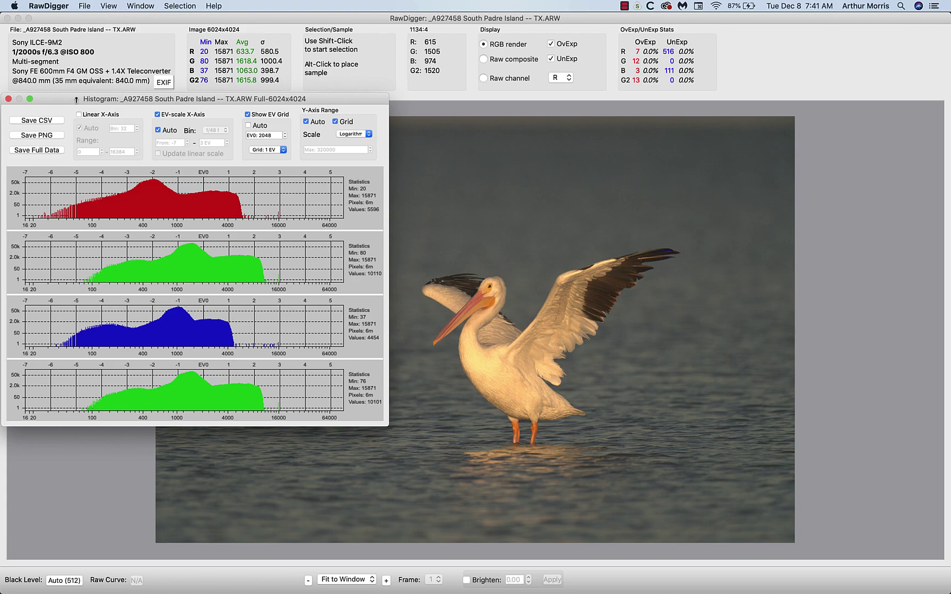